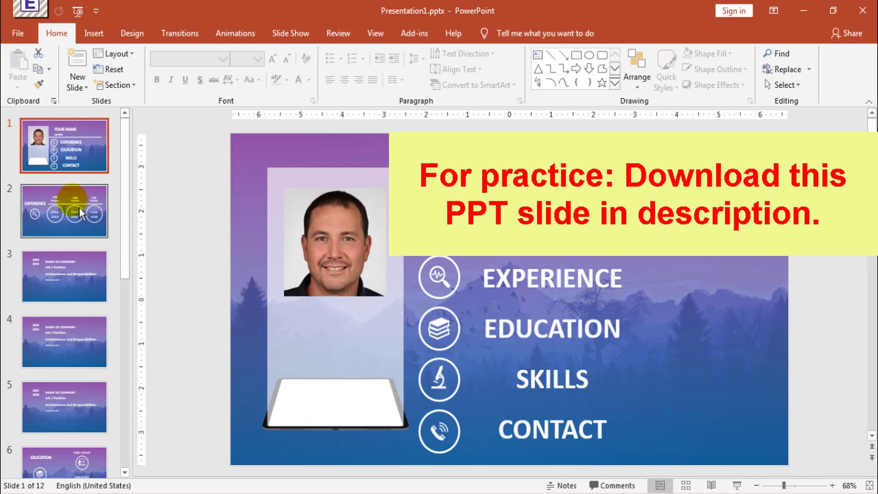
Step: Review slides 2 through 5 of the résumé, then return to the title slide
click(78, 207)
click(78, 275)
click(86, 346)
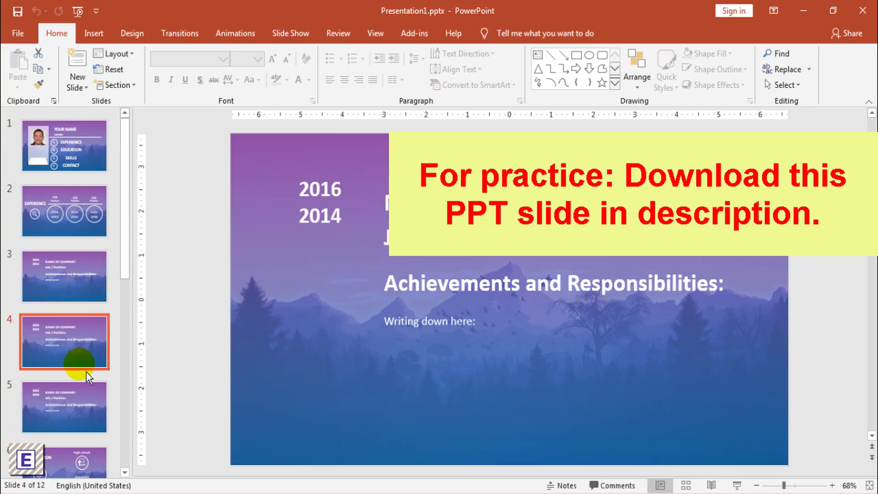
click(84, 396)
click(82, 156)
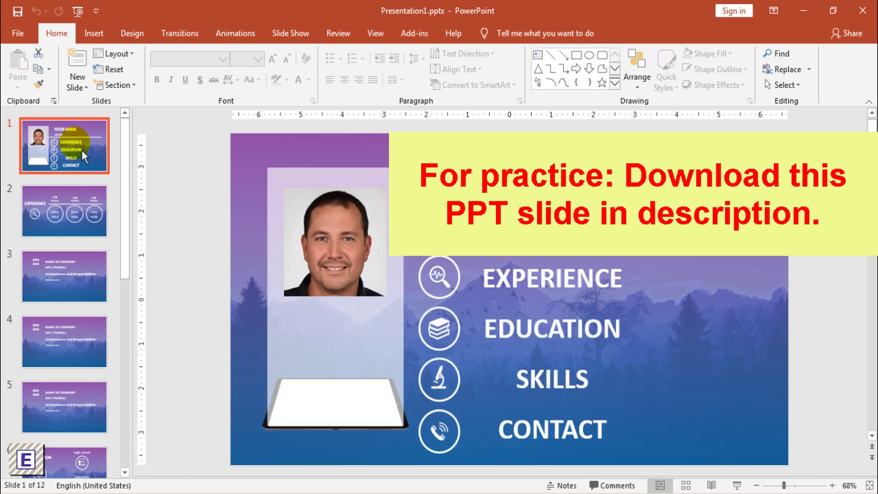
Step: Save the Experience and Education icons as pictures named exper.png and education
click(447, 288)
right_click(447, 288)
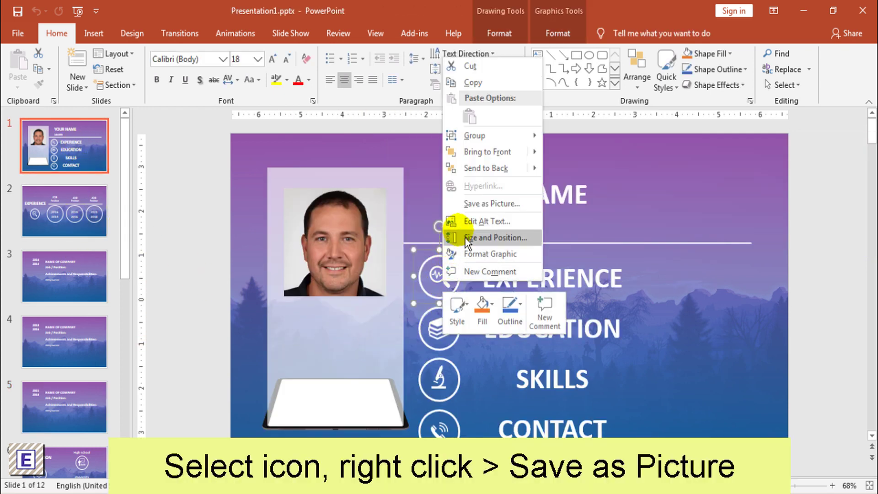
click(476, 201)
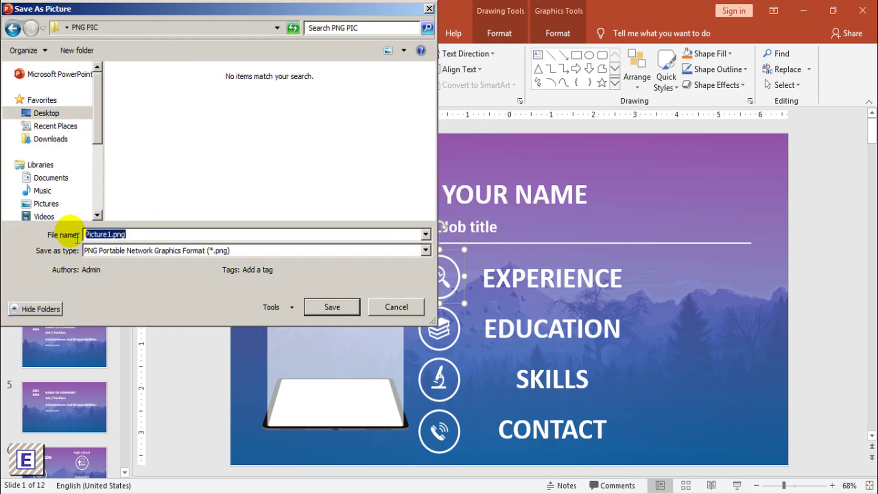
text(exper)
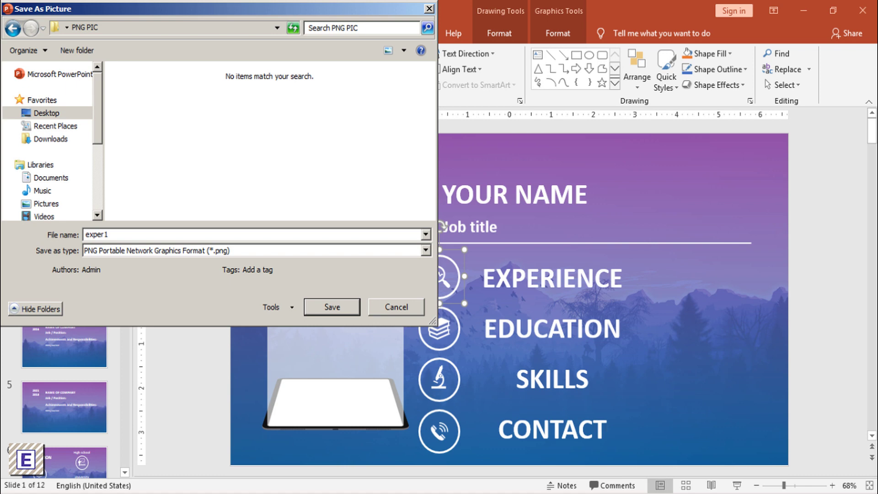
text(.png)
key(Return)
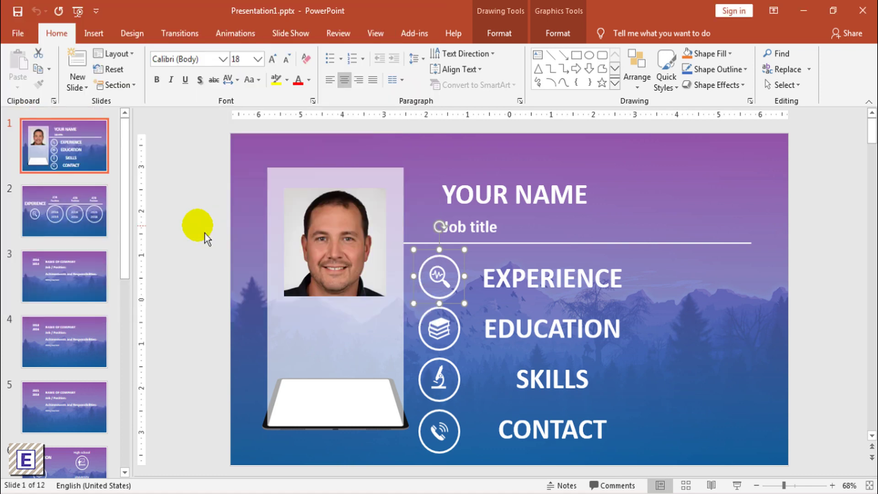
right_click(434, 325)
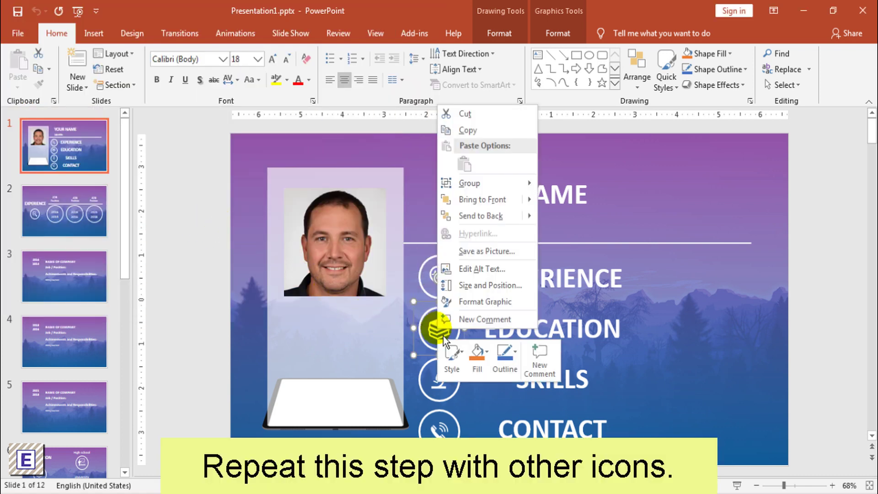
click(467, 251)
text(educa)
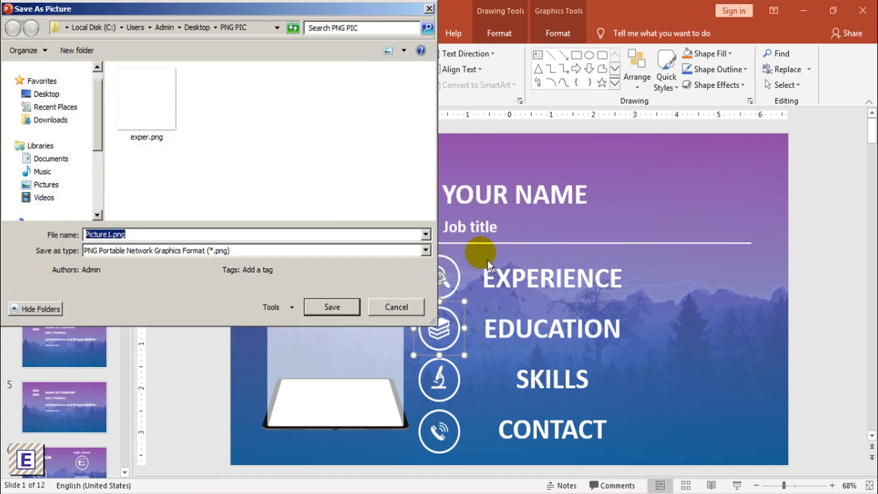
text(tion)
key(Return)
Step: Save the Skills and Contact icons as pictures named skills and contac
right_click(435, 378)
click(470, 308)
text(skills)
key(Return)
right_click(430, 428)
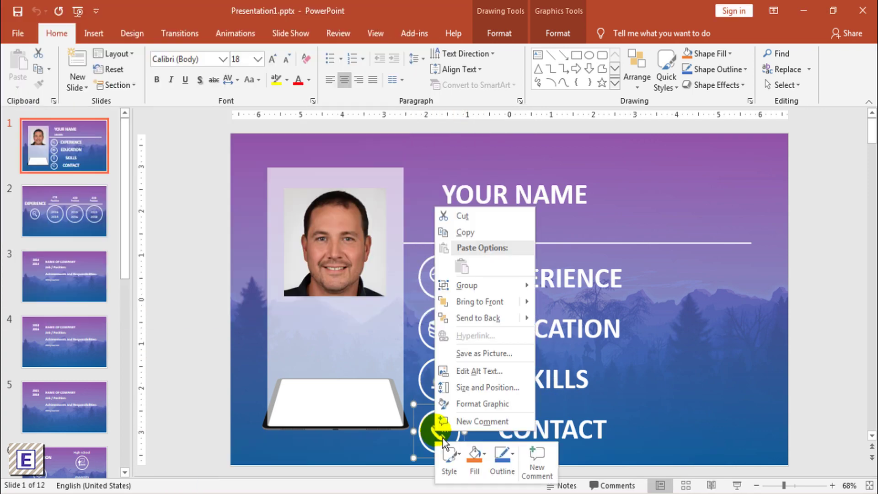
click(475, 353)
text(contac)
click(332, 307)
Step: On slide 2, save the 2016/2014 and 2018/2016 circles as pictures named exper2
click(78, 217)
click(175, 255)
right_click(466, 274)
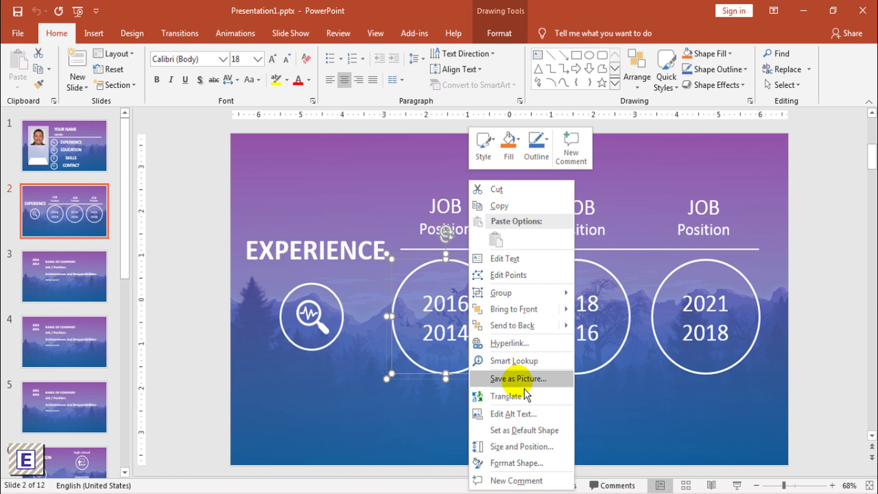
click(503, 378)
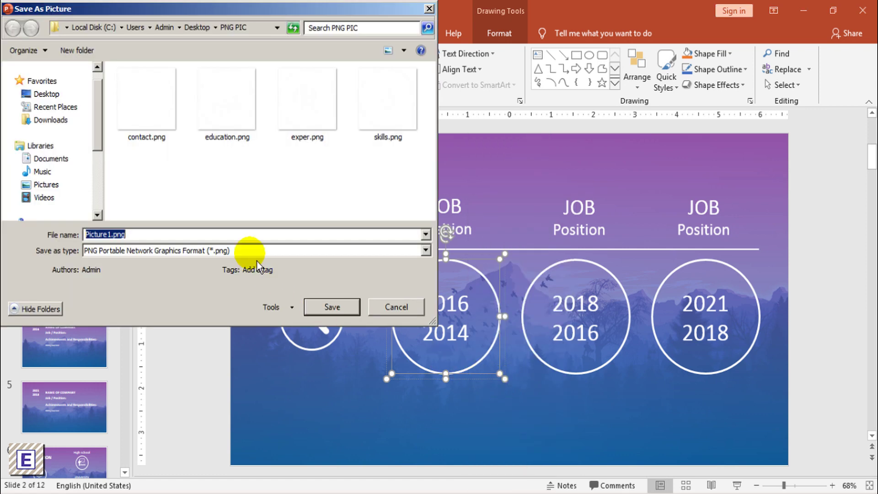
text(exper2)
key(Return)
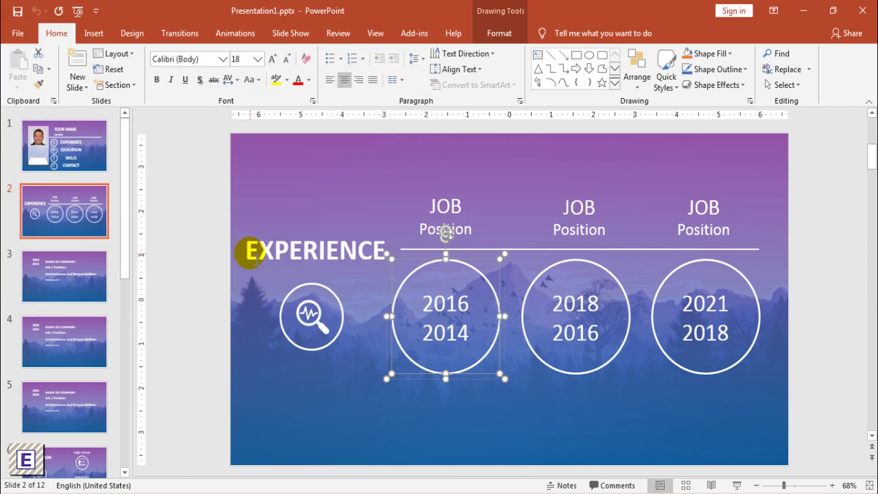
right_click(560, 274)
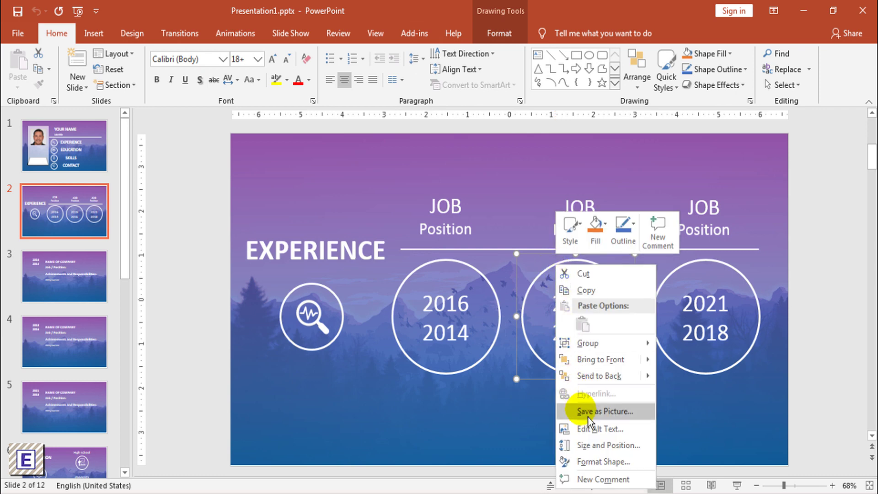
click(570, 414)
text(exper2)
key(Return)
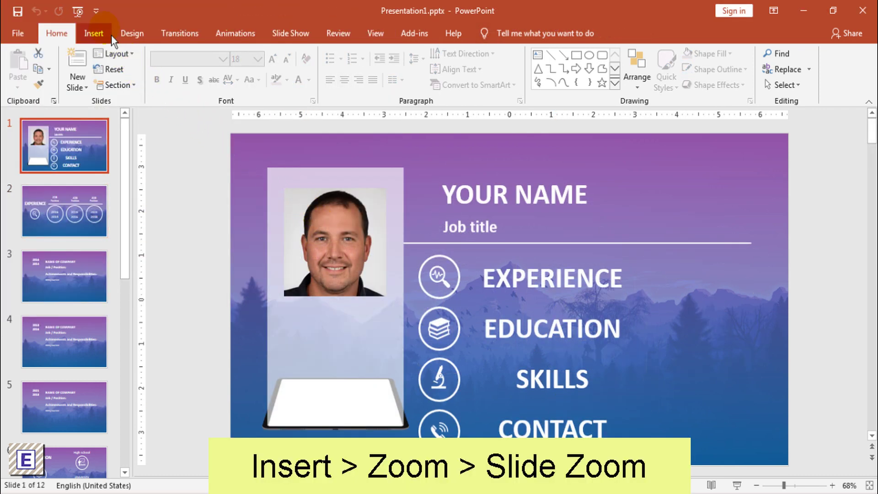
Step: Insert a Slide Zoom on the title slide with Slide 2, Slide 6 and Slide 9 selected
click(111, 35)
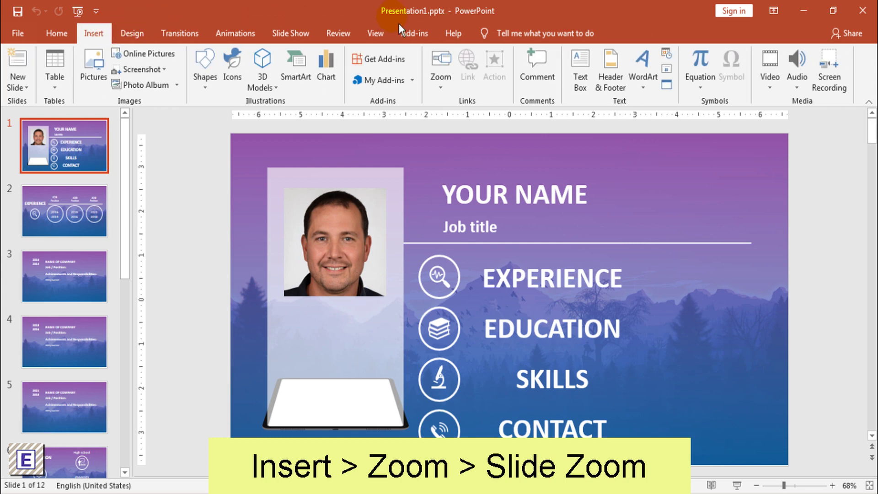
click(448, 99)
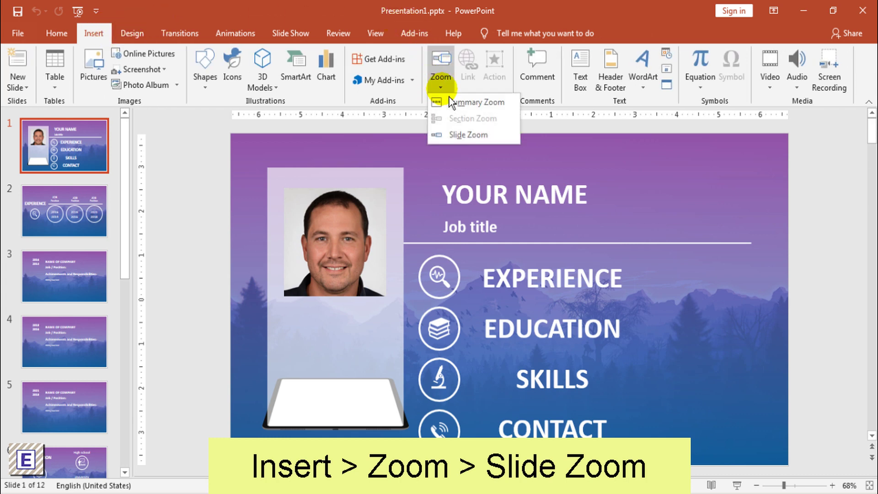
click(504, 143)
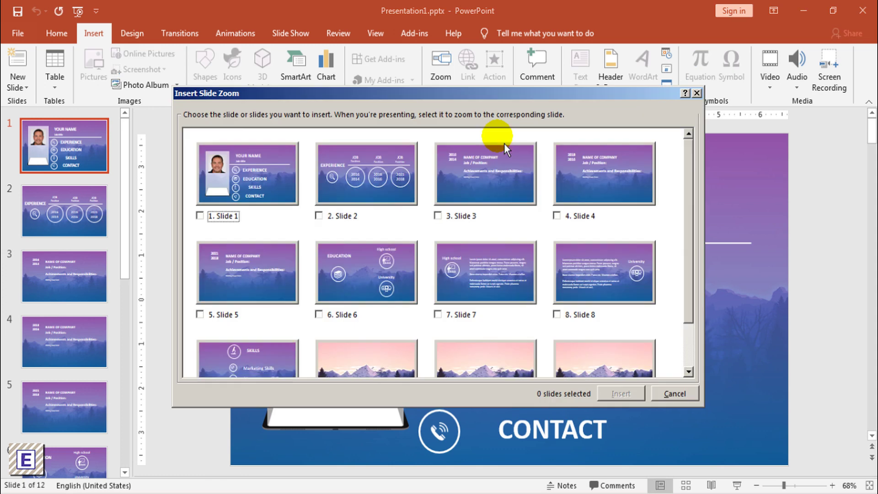
drag(487, 94, 173, 111)
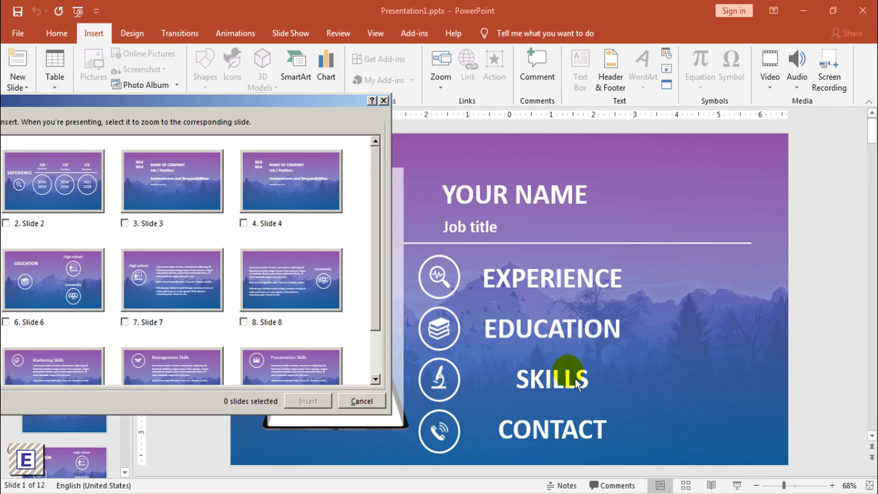
drag(251, 110, 481, 72)
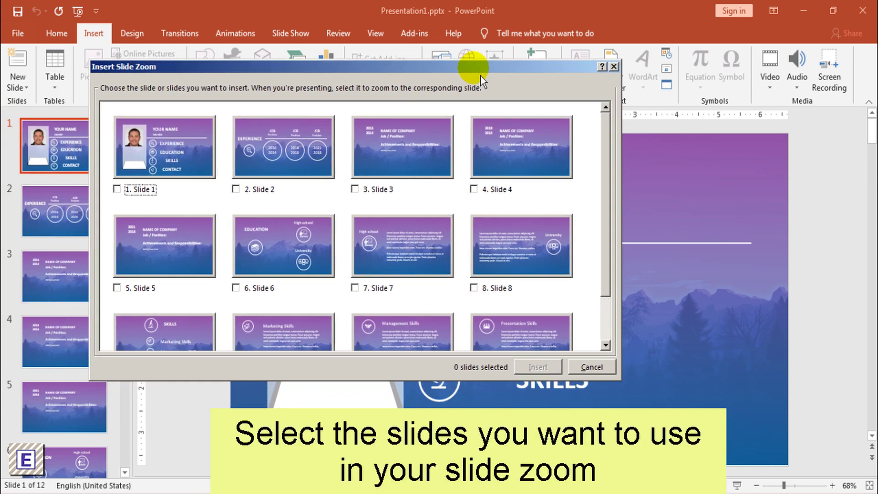
click(244, 194)
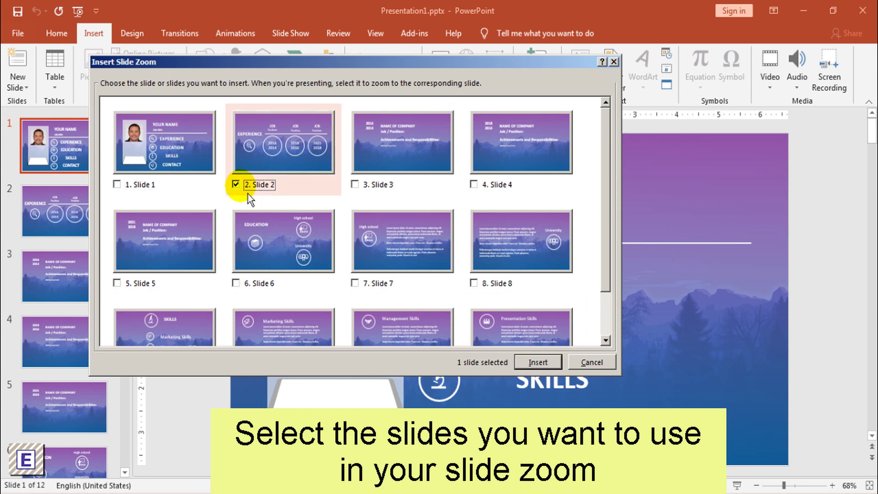
click(245, 286)
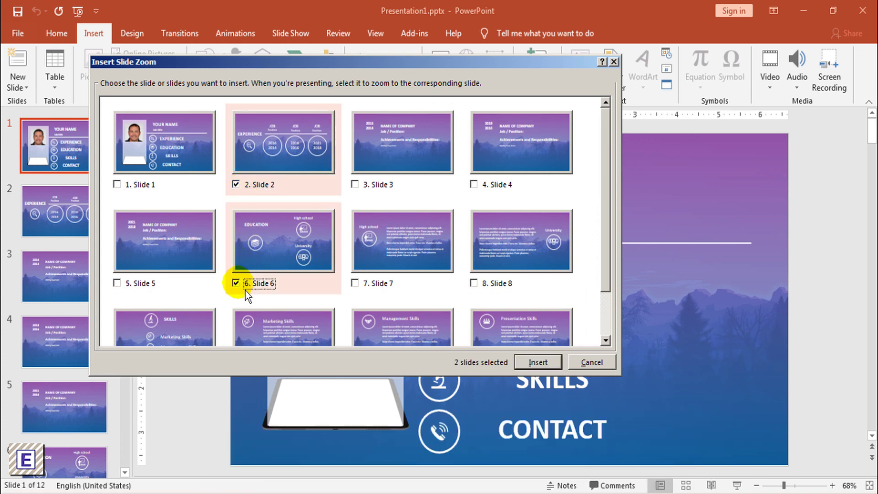
scroll(599, 251, down, 2)
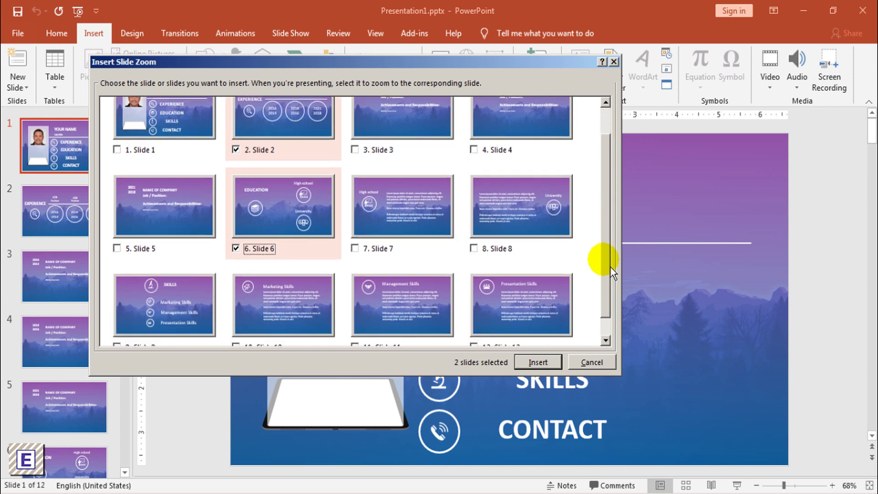
click(152, 318)
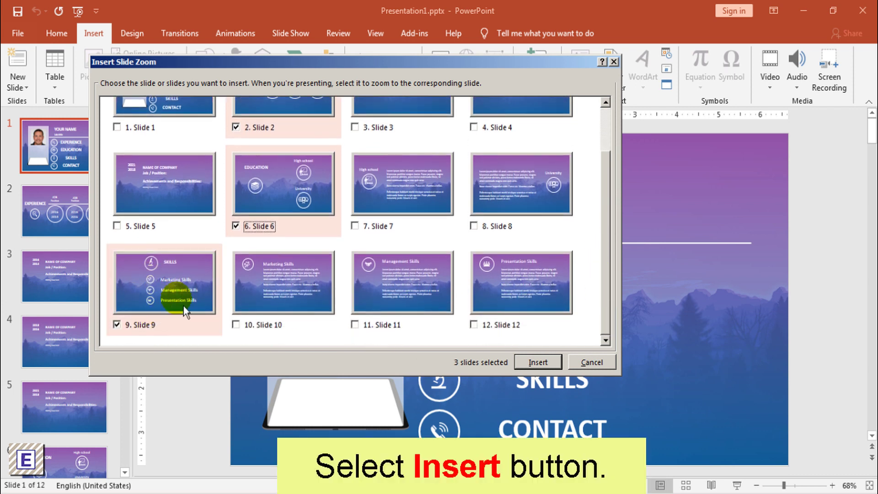
click(535, 363)
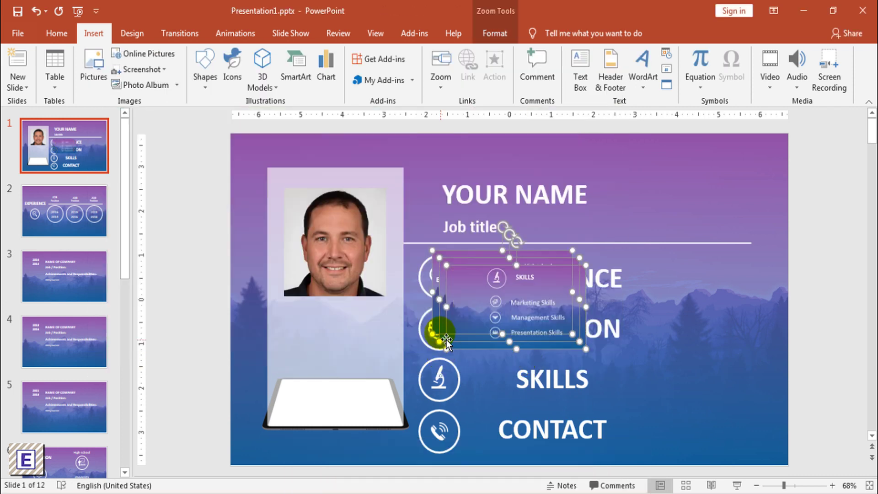
Step: Spread the stacked Experience, Education and Skills zooms down the slide's right side
drag(529, 310, 775, 208)
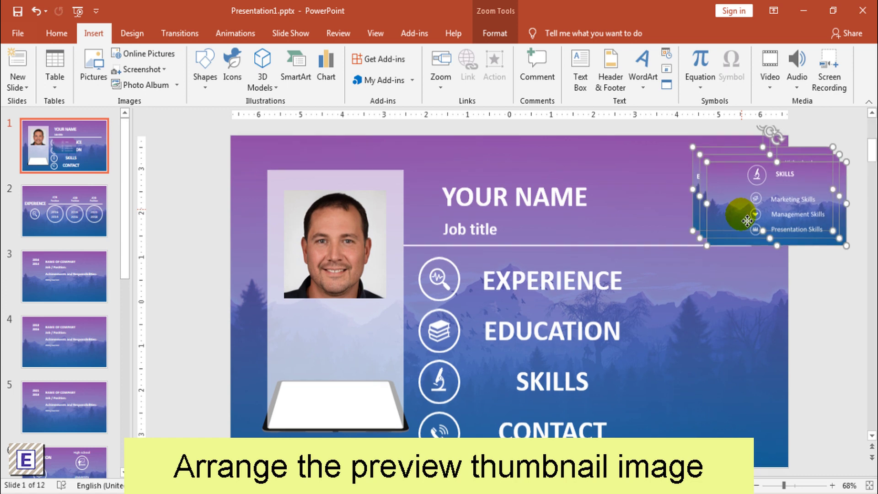
click(813, 312)
drag(756, 237, 773, 320)
drag(741, 216, 688, 288)
drag(740, 202, 719, 186)
click(823, 213)
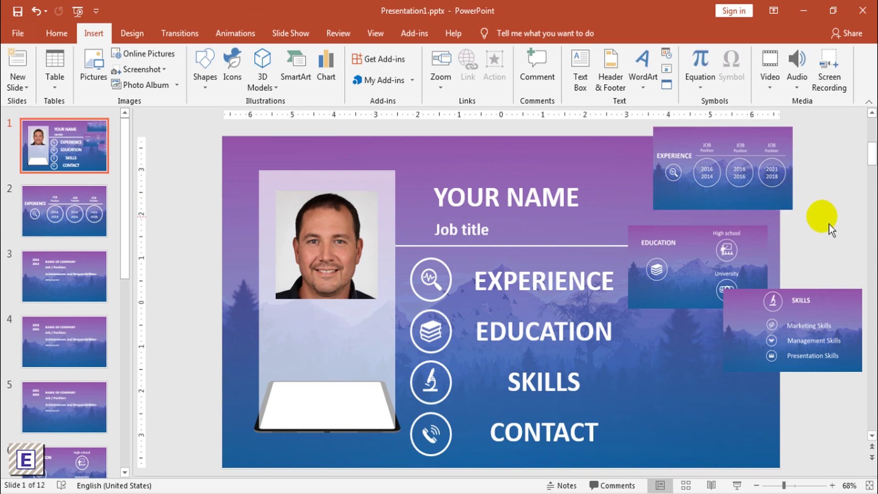
Step: Give the Experience zoom Zoom Background and turn on Return to Zoom
click(708, 158)
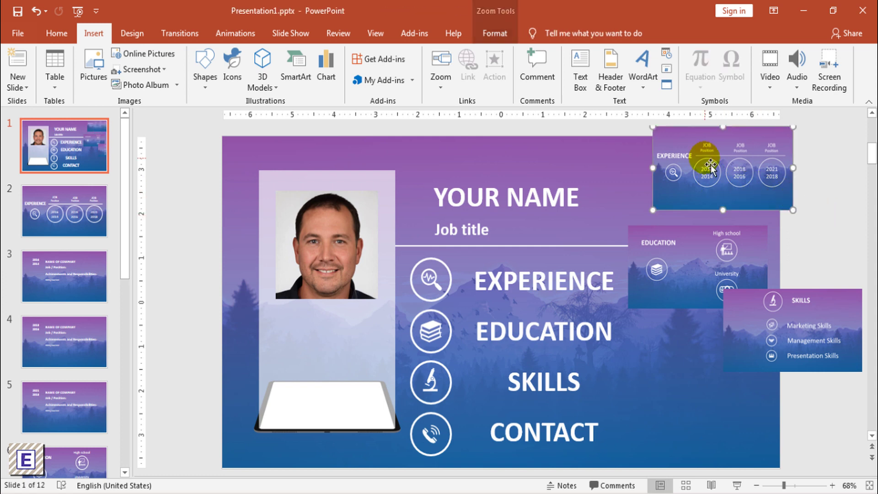
click(498, 36)
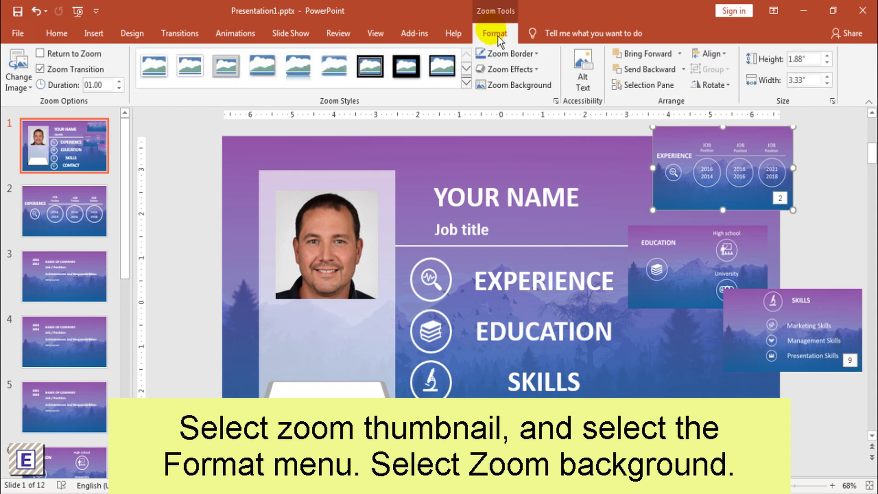
click(519, 91)
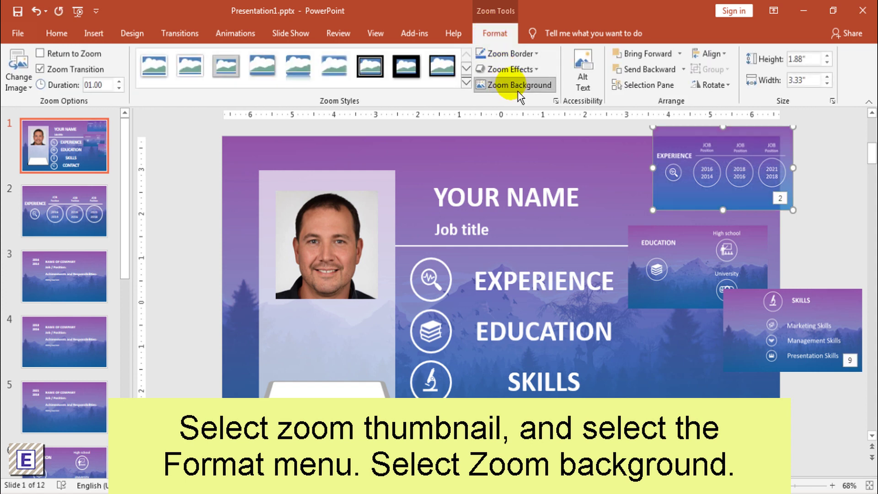
click(81, 60)
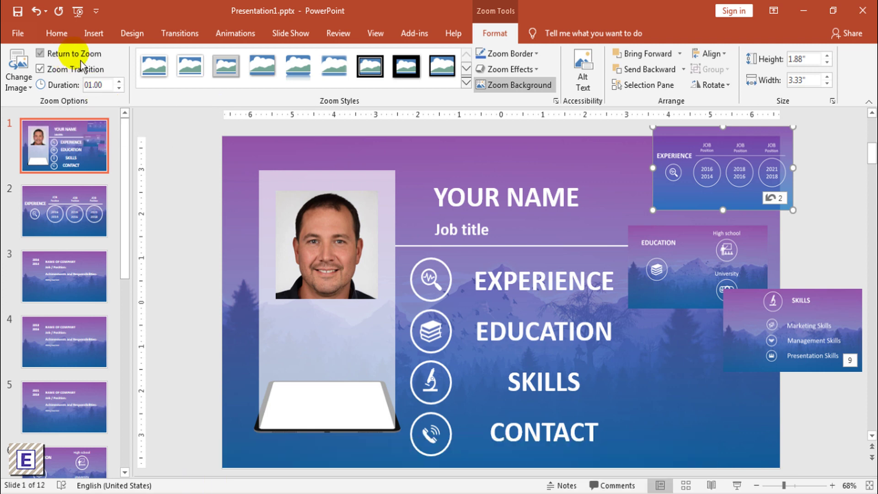
Step: Replace the Experience zoom's image with exper.png from a file
click(21, 91)
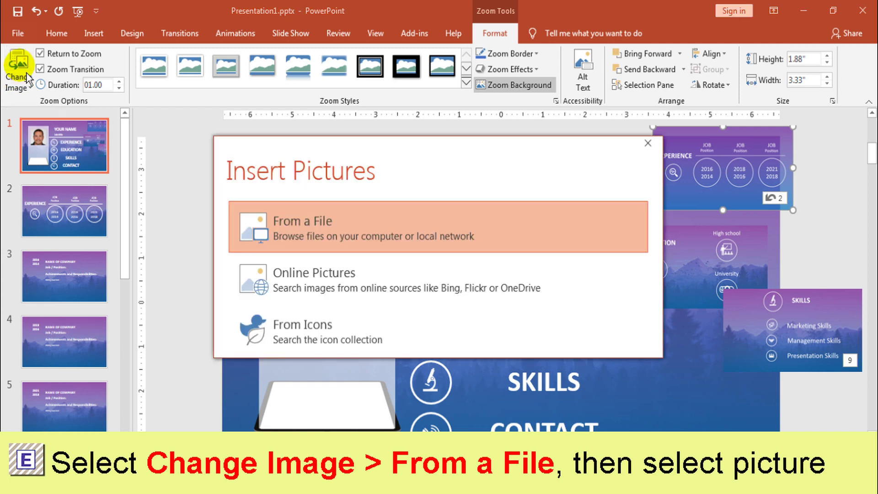
click(305, 229)
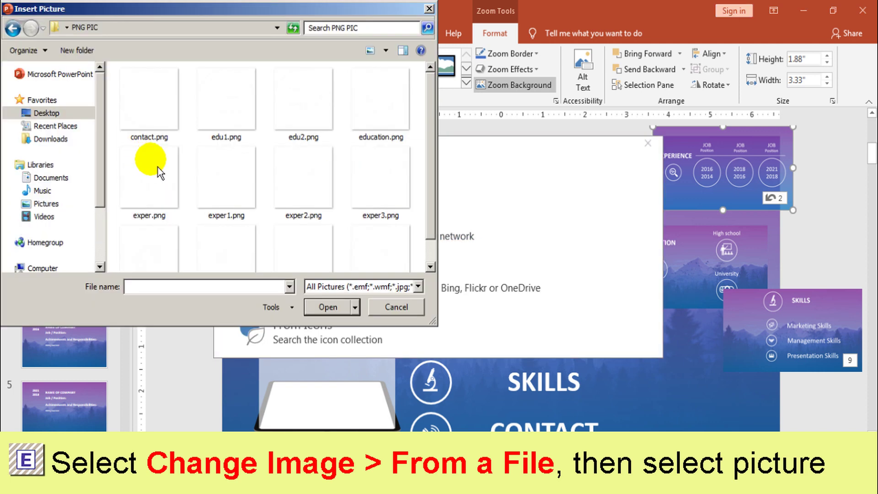
drag(435, 133, 438, 163)
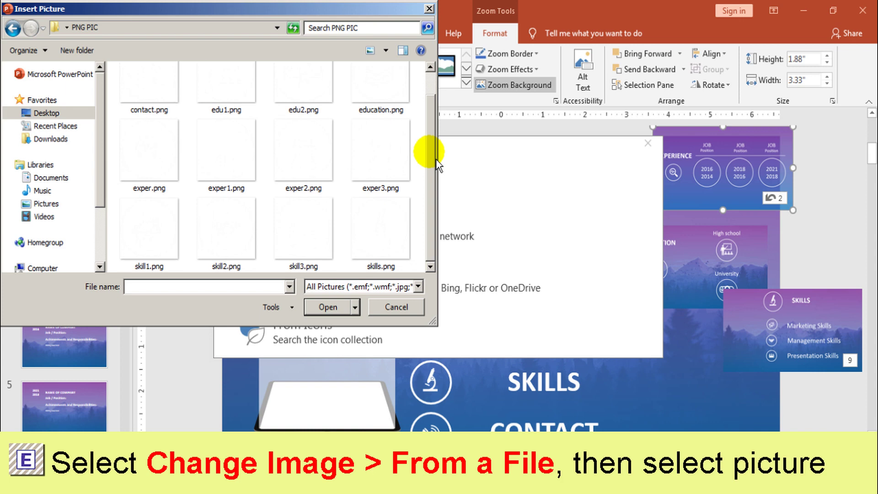
click(160, 158)
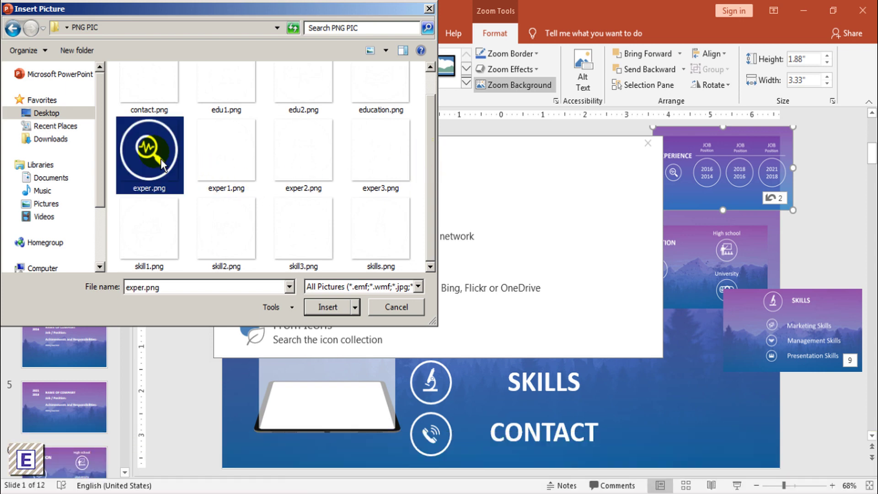
click(344, 316)
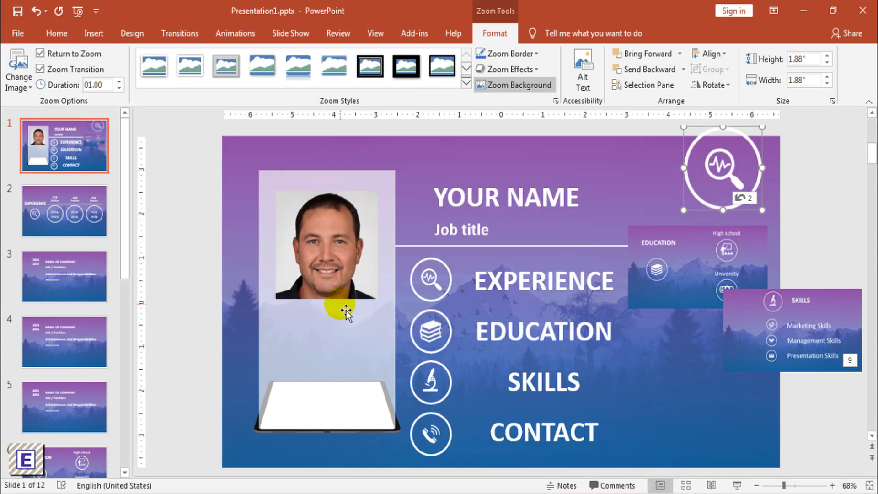
Step: Shrink the zoom to 1.1 inches, delete the original EXPERIENCE icon and move the zoom there
drag(683, 127, 431, 239)
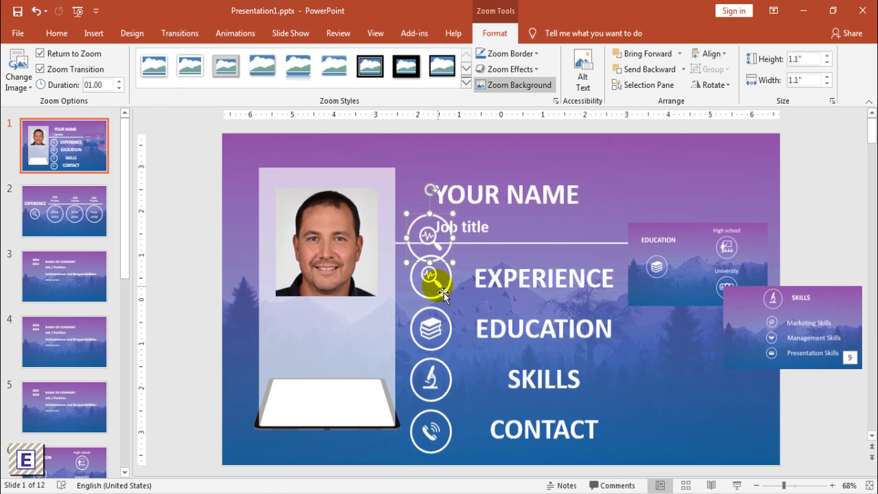
click(437, 281)
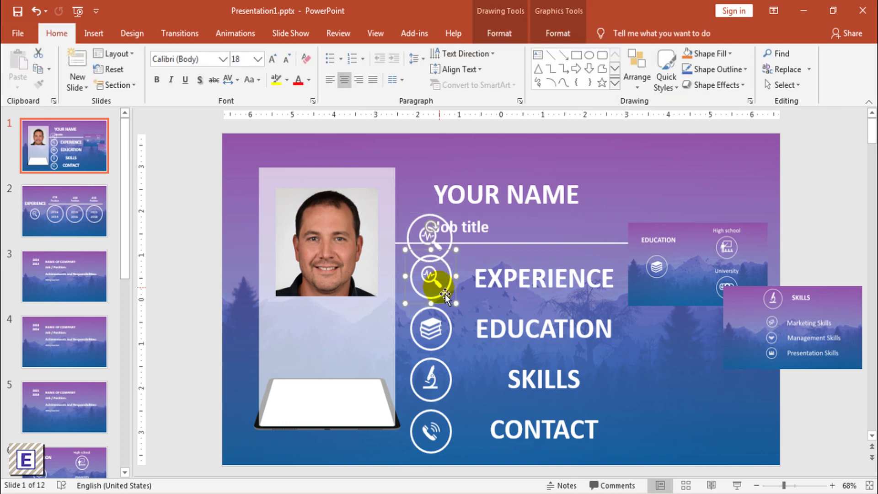
key(Delete)
drag(428, 236, 431, 280)
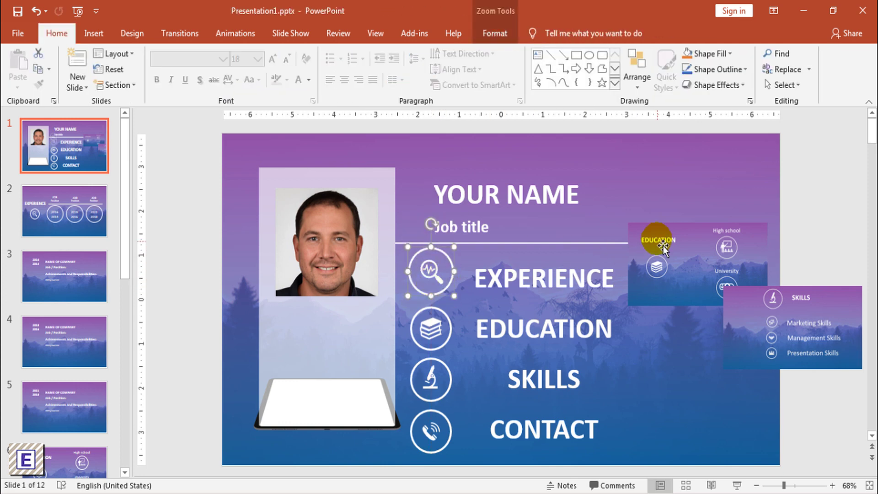
click(692, 224)
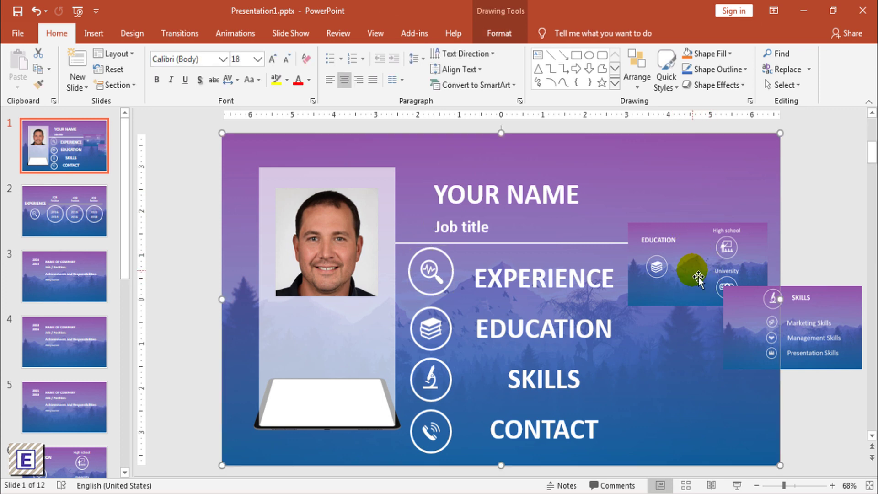
Step: Give the Education zoom Zoom Background and turn on Return to Zoom
click(698, 277)
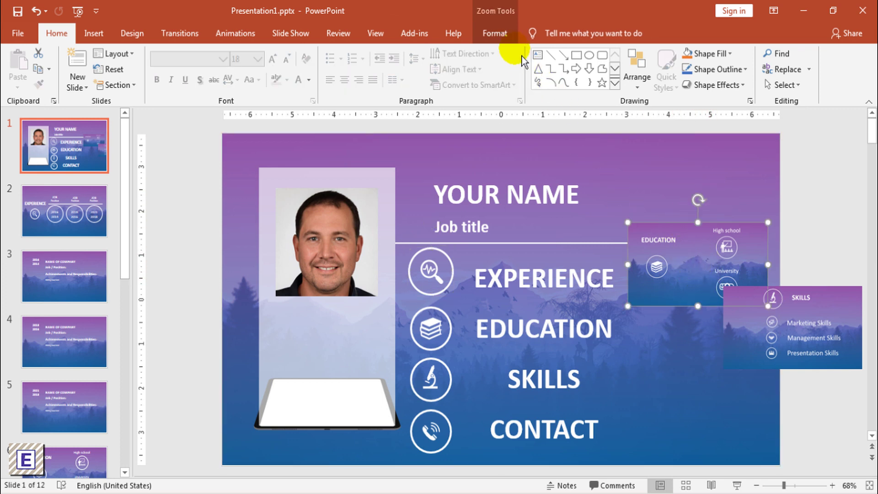
click(515, 42)
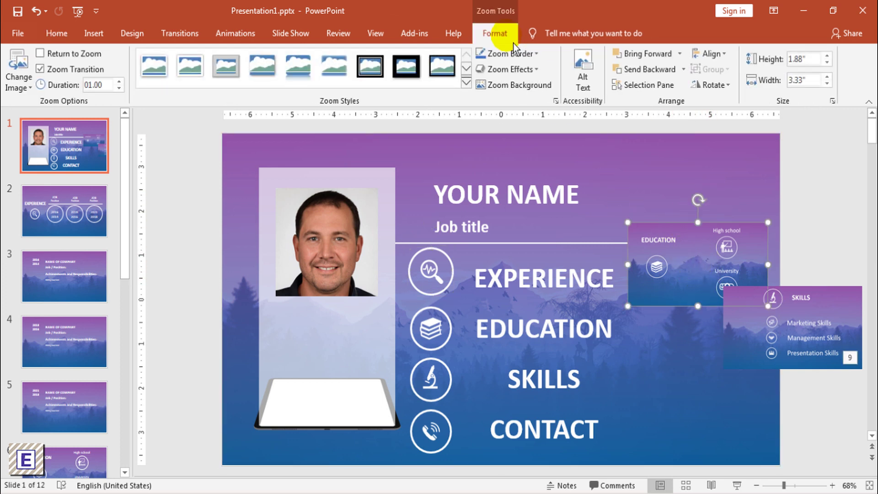
click(516, 90)
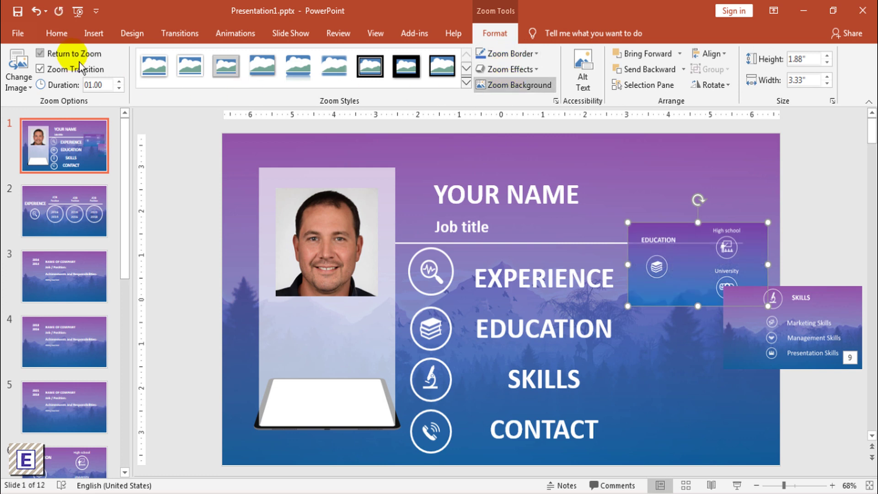
click(18, 64)
Step: Set the Education zoom's image to education.png at 1.1 inches, then move the Skills zoom onto the slide
click(293, 218)
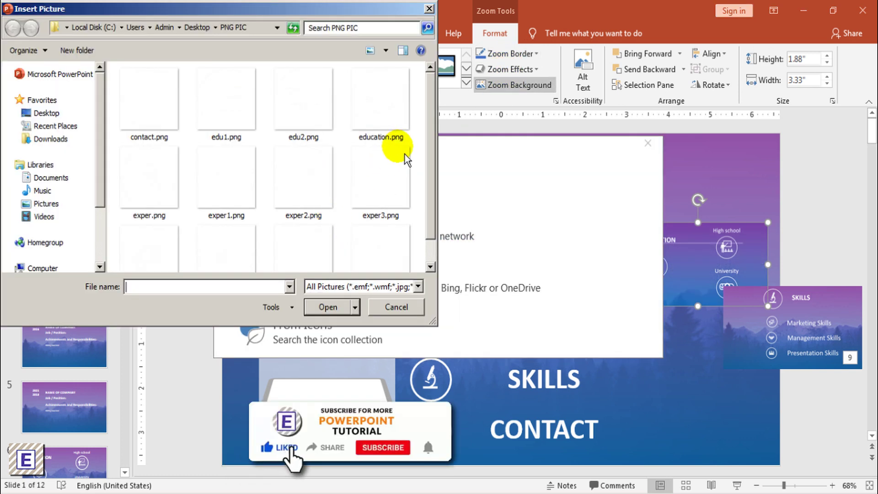
click(397, 122)
click(330, 306)
drag(663, 232, 436, 343)
click(430, 331)
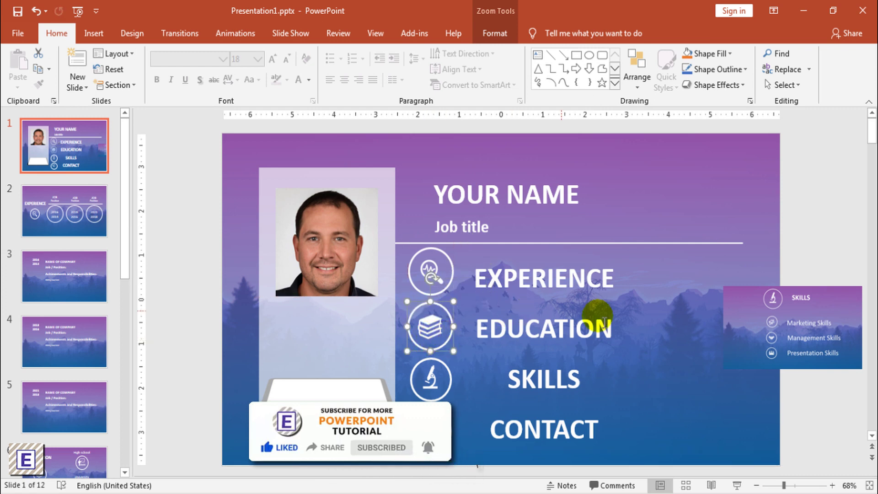
drag(750, 337, 674, 239)
click(503, 37)
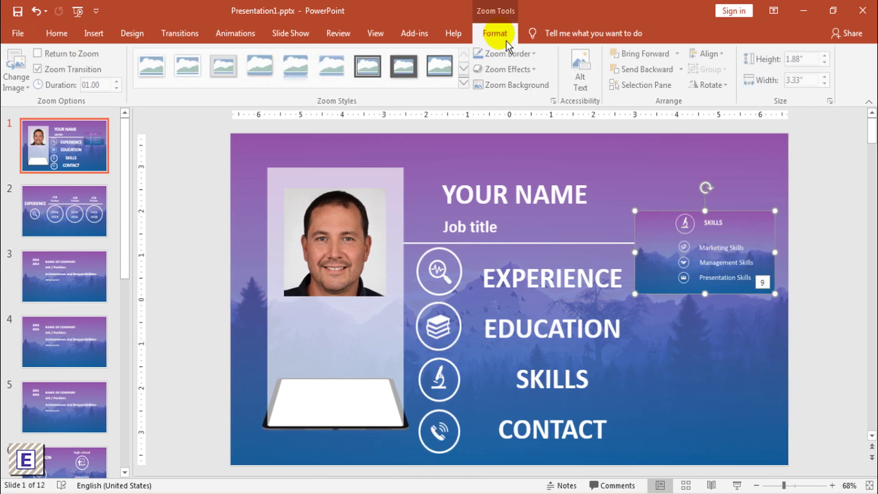
Step: Turn on Return to Zoom for the Skills zoom and change its image to skills.png
click(89, 61)
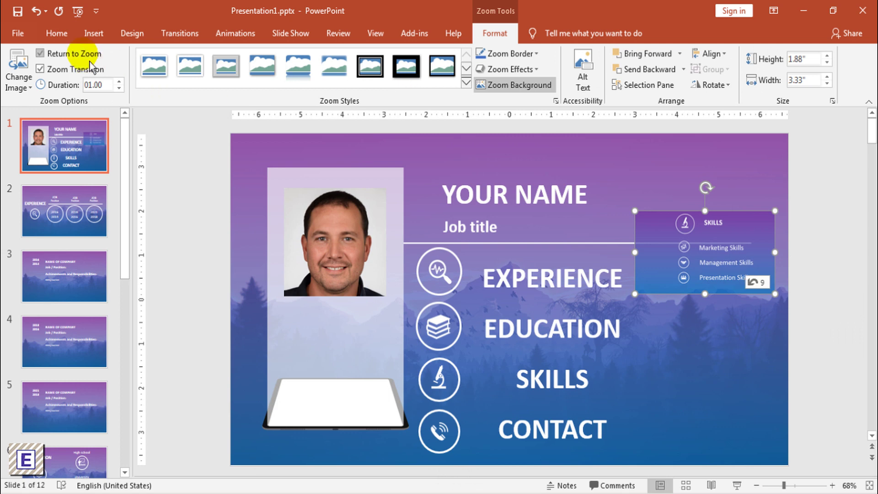
click(17, 64)
click(254, 213)
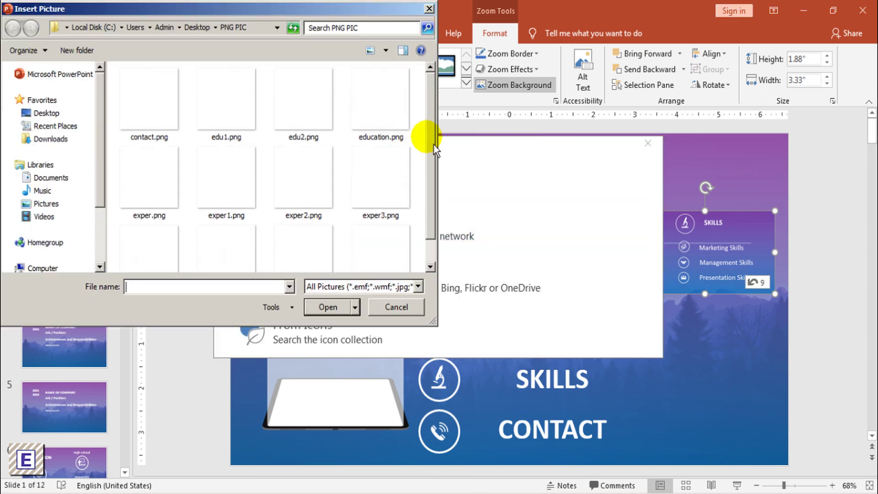
drag(432, 147, 435, 199)
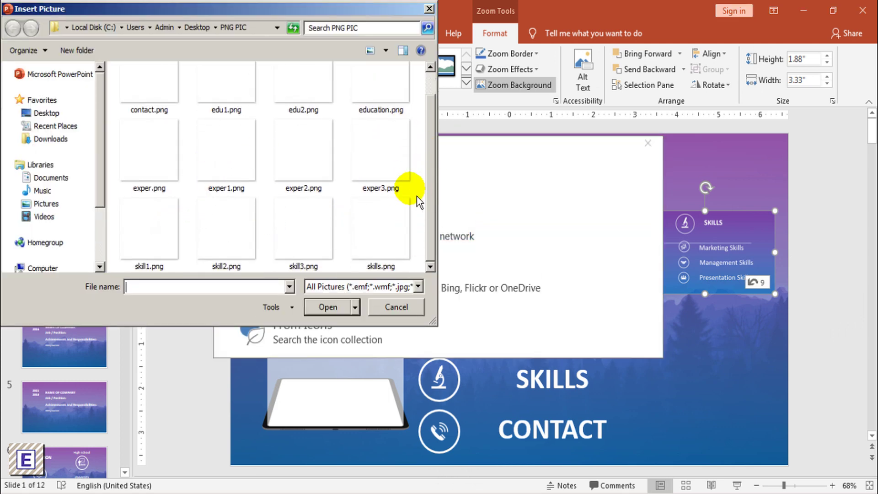
click(405, 238)
click(328, 307)
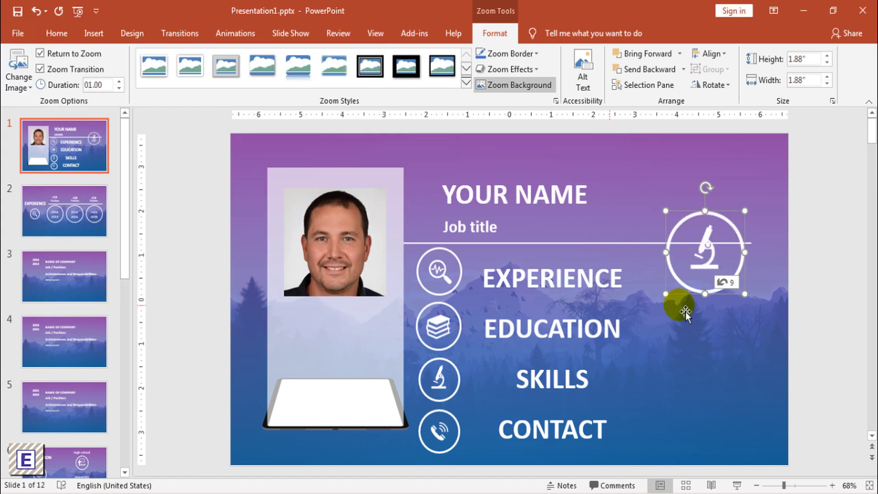
Step: Move the microscope zoom beside SKILLS and delete the old Skills icon
drag(688, 240, 413, 390)
click(437, 378)
key(Delete)
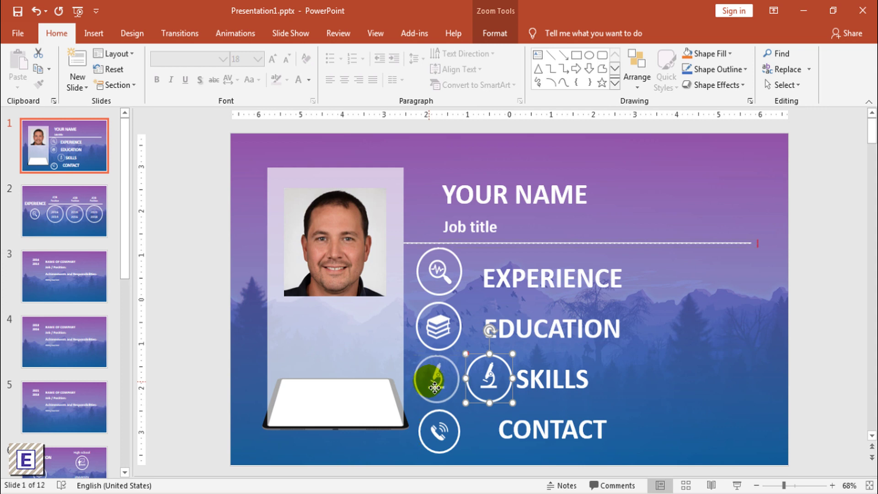
click(526, 279)
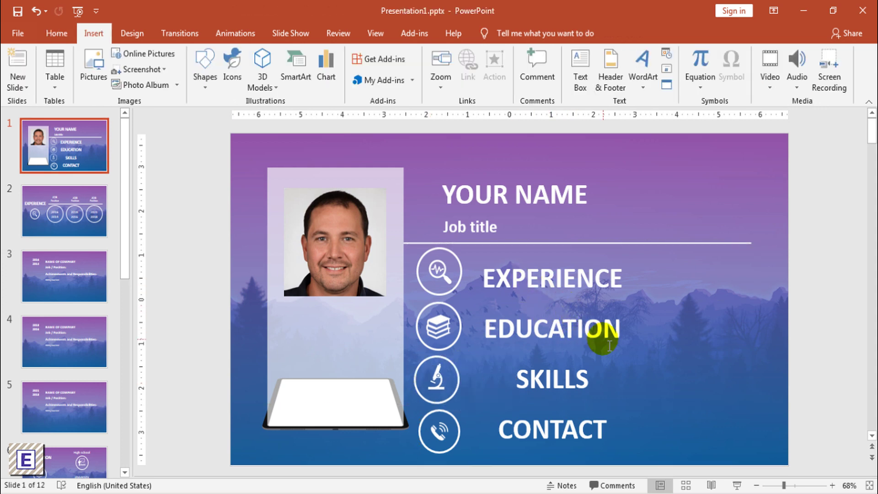
click(745, 487)
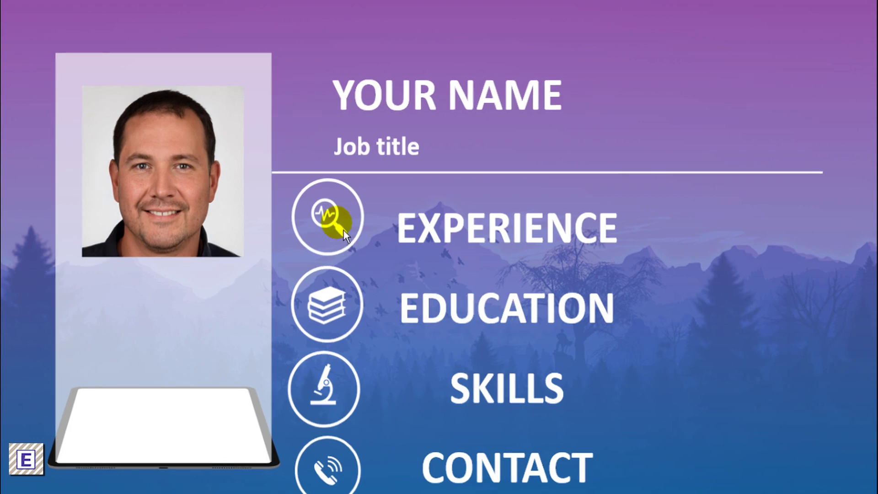
click(345, 231)
click(288, 398)
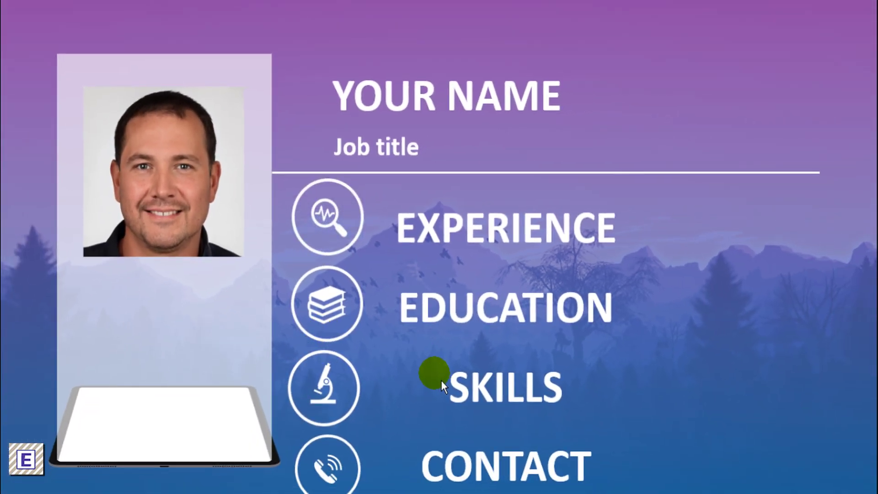
key(Escape)
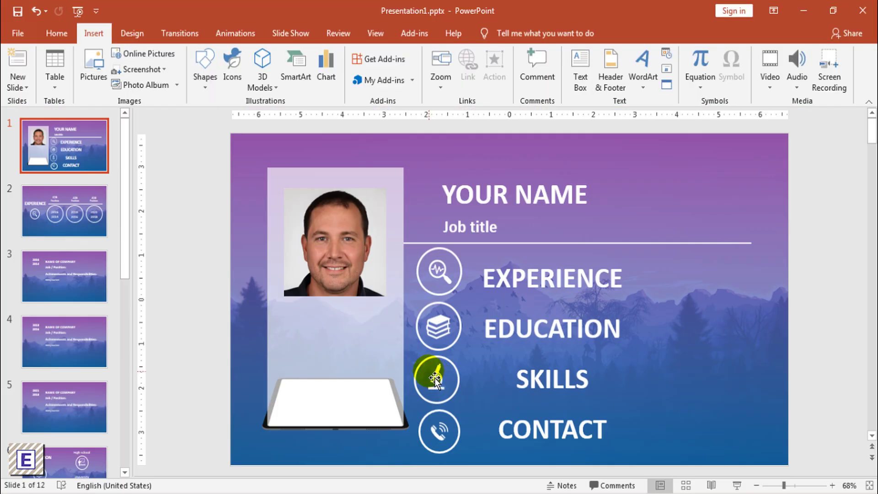
Step: On slide 2, insert a Slide Zoom with Slide 3, Slide 4 and Slide 5 selected
click(95, 227)
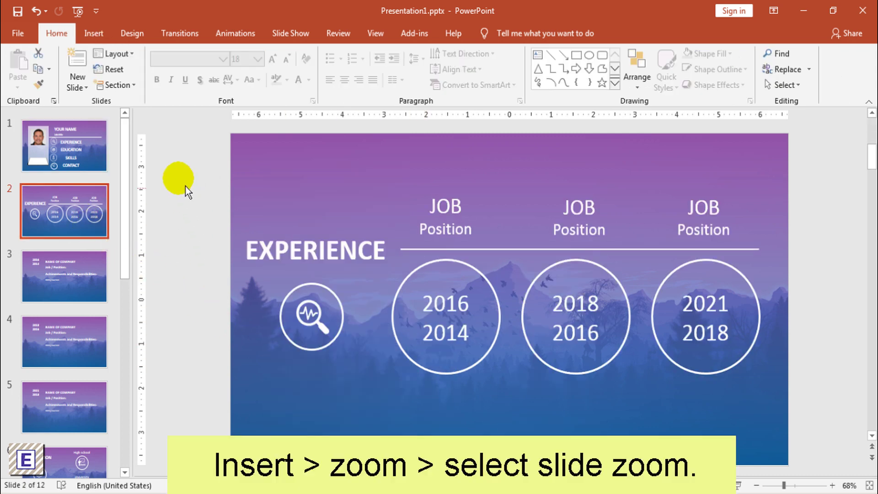
click(100, 38)
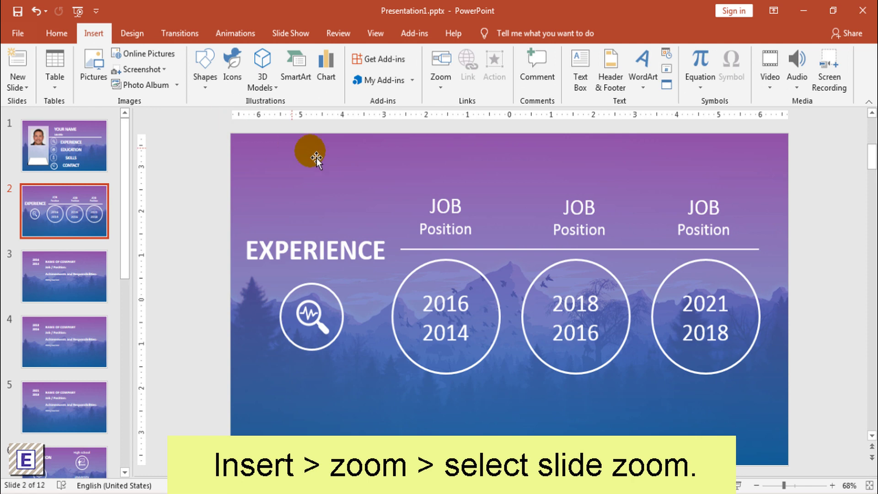
click(451, 97)
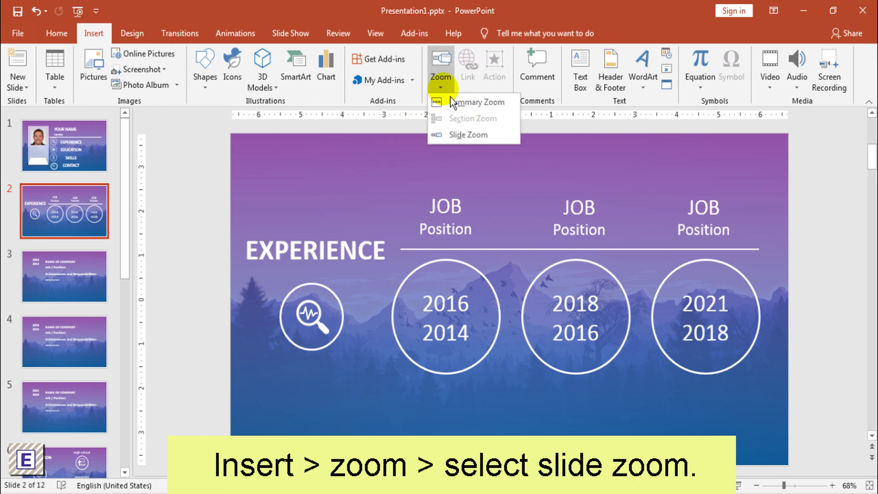
click(489, 139)
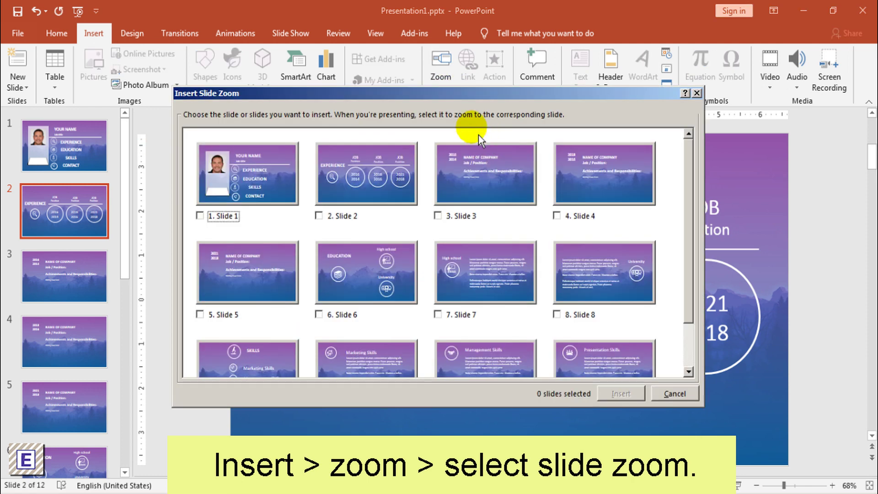
drag(410, 94, 352, 91)
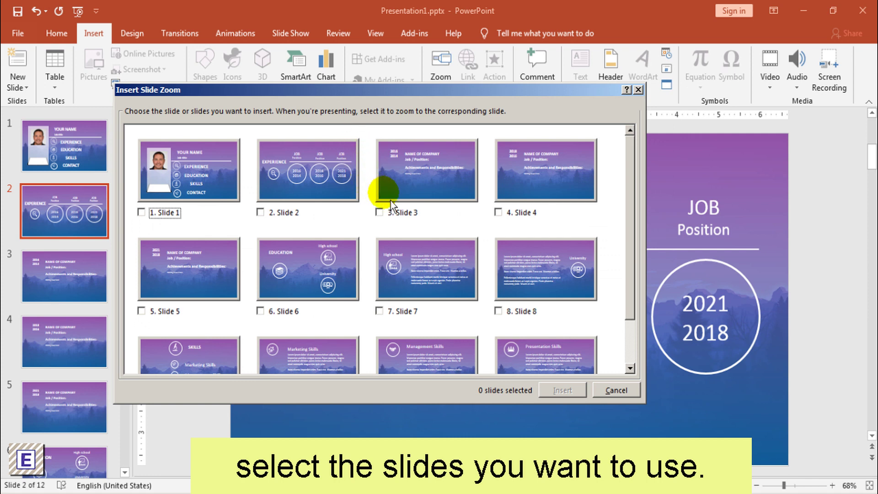
click(396, 216)
click(530, 221)
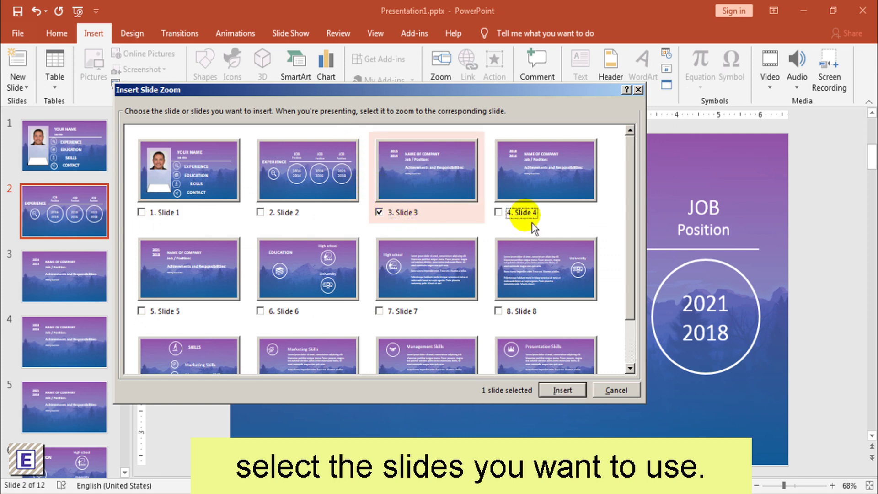
click(152, 320)
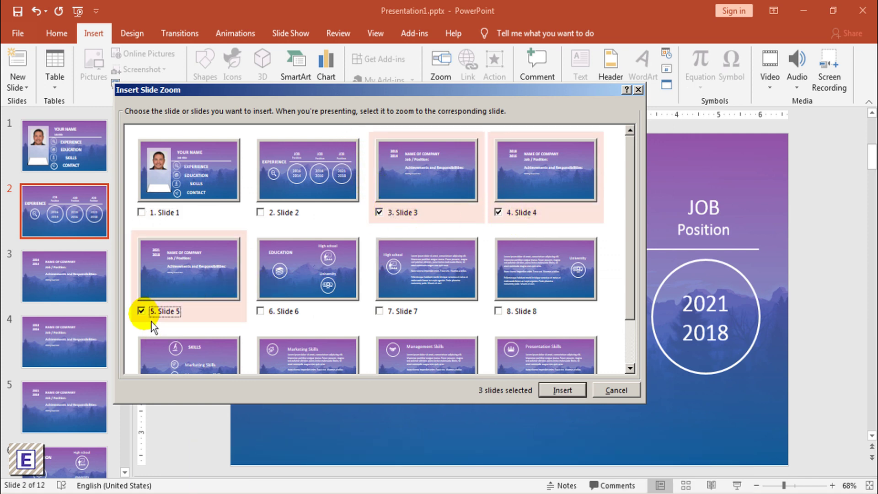
click(562, 390)
Step: Spread the three job zooms over the circles and below the magnifier, applying Zoom Background to one
drag(531, 293, 741, 177)
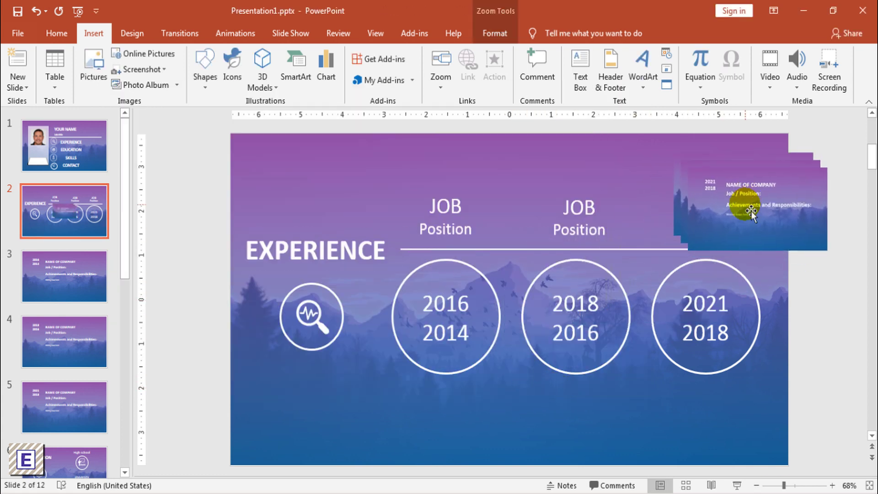
drag(760, 231, 810, 350)
drag(727, 225, 563, 349)
drag(694, 229, 304, 410)
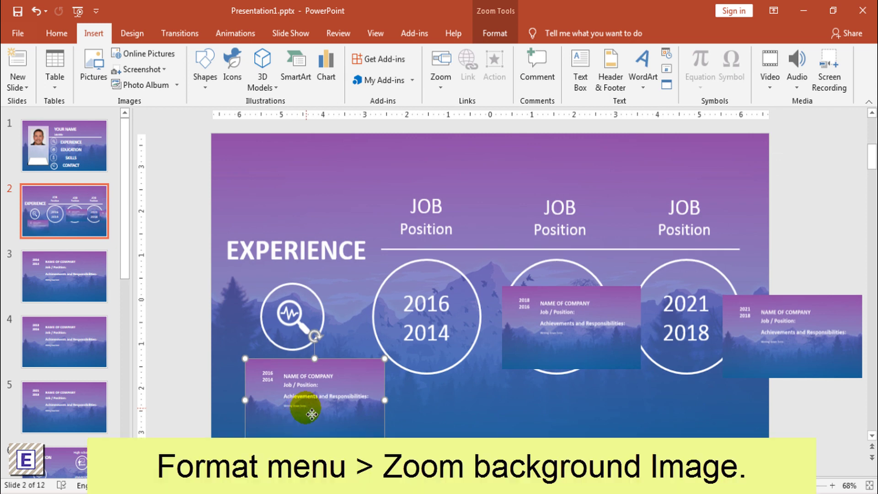
click(514, 38)
click(526, 90)
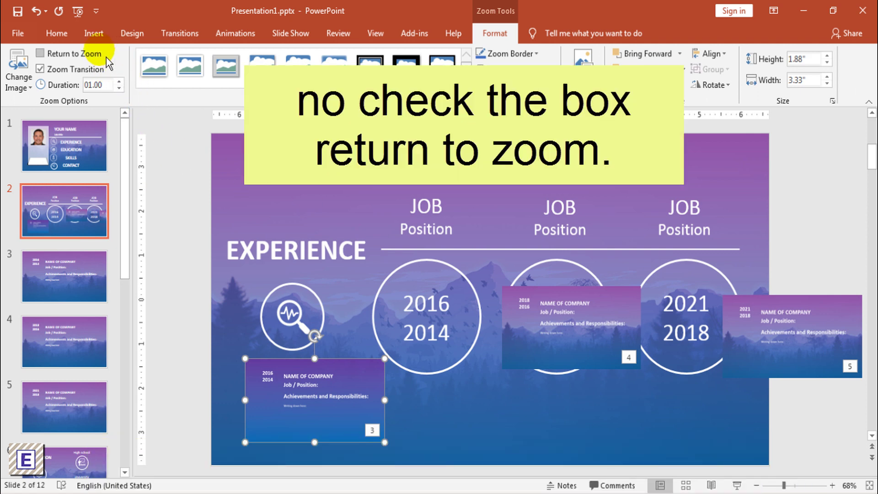
Step: Change the slide 3 zoom's image to exper1.png from a file
click(23, 77)
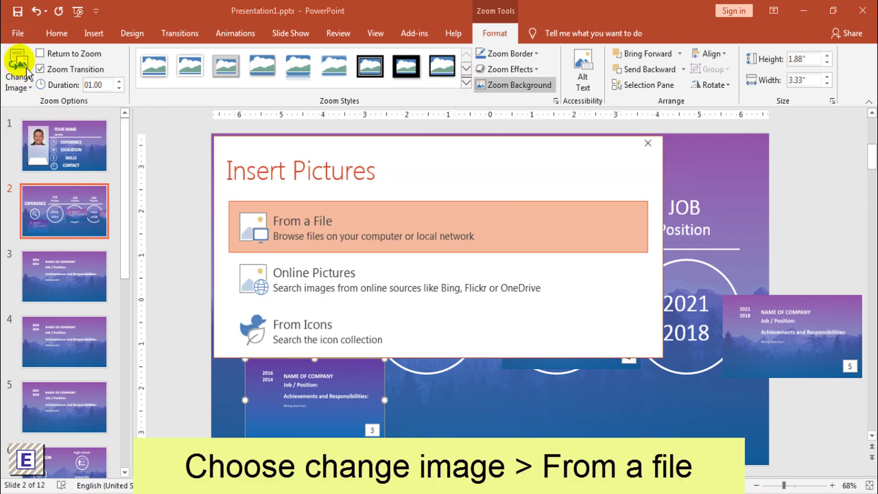
click(347, 223)
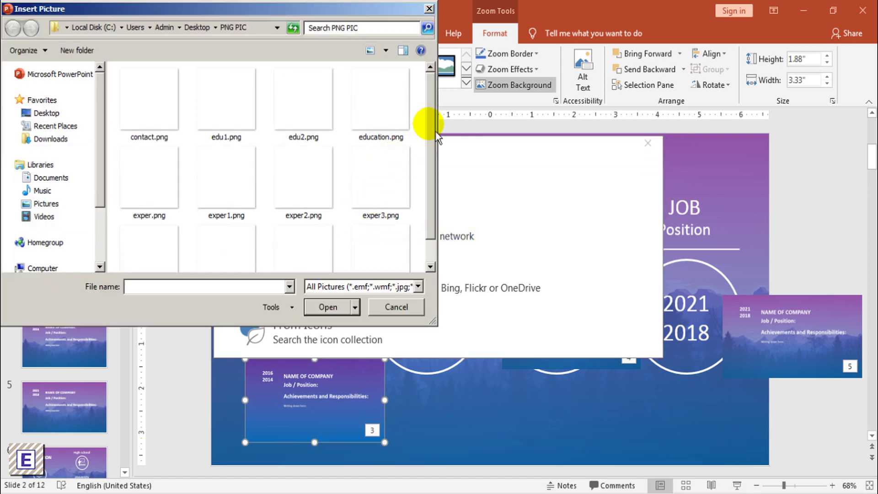
scroll(438, 137, down, 1)
scroll(439, 138, up, 1)
scroll(438, 134, down, 1)
click(247, 161)
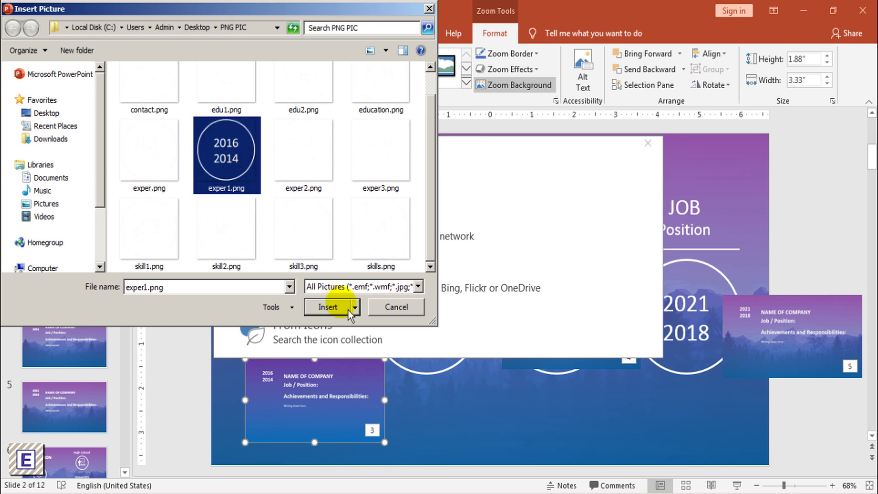
click(328, 307)
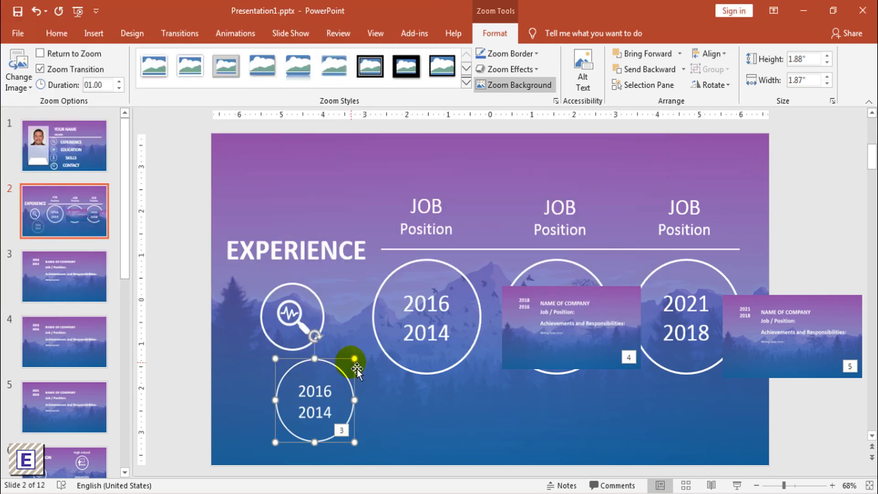
Step: Enlarge the zoom to 2.35 inches, delete the old 2016/2014 circle and move the zoom into its spot
drag(354, 359, 379, 349)
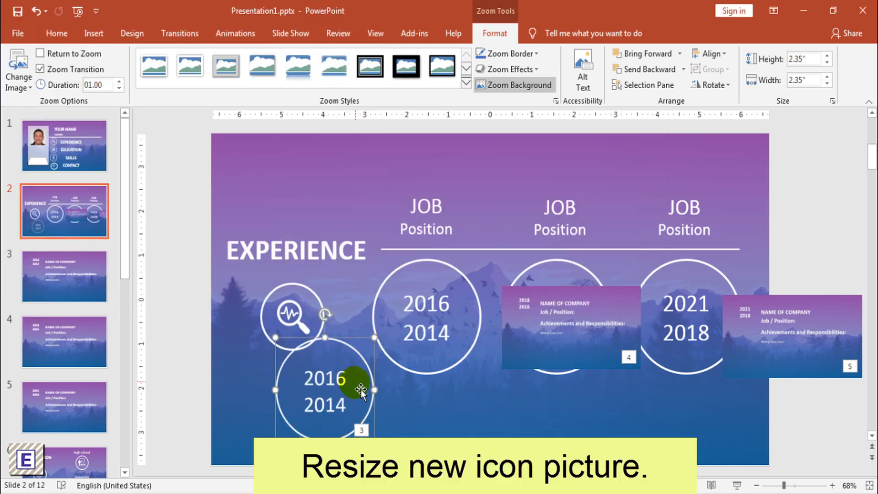
drag(343, 397, 368, 393)
click(389, 293)
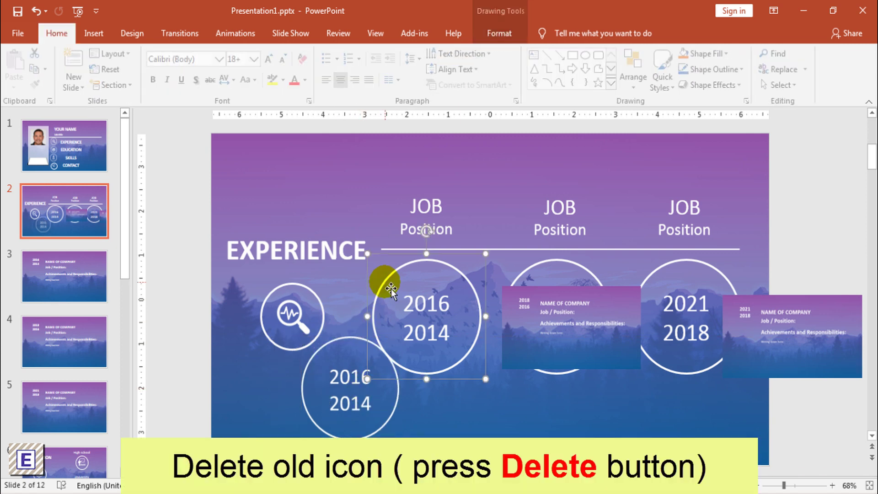
key(Delete)
click(320, 404)
drag(320, 404, 413, 335)
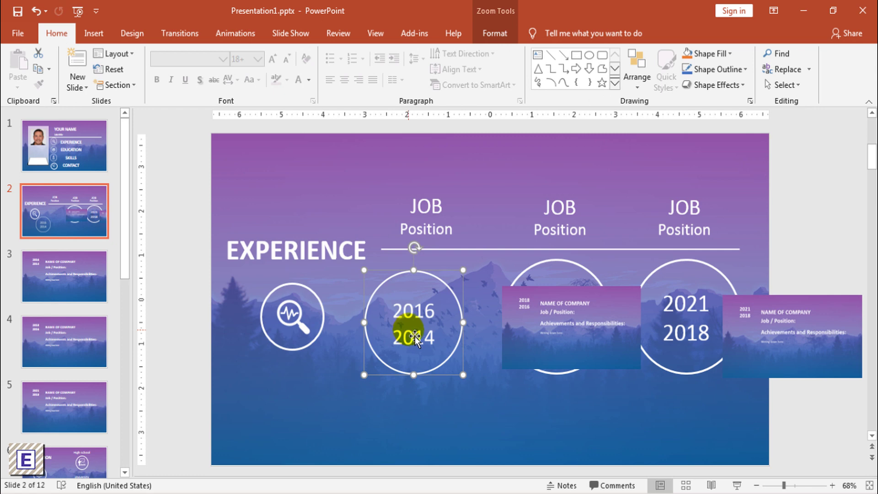